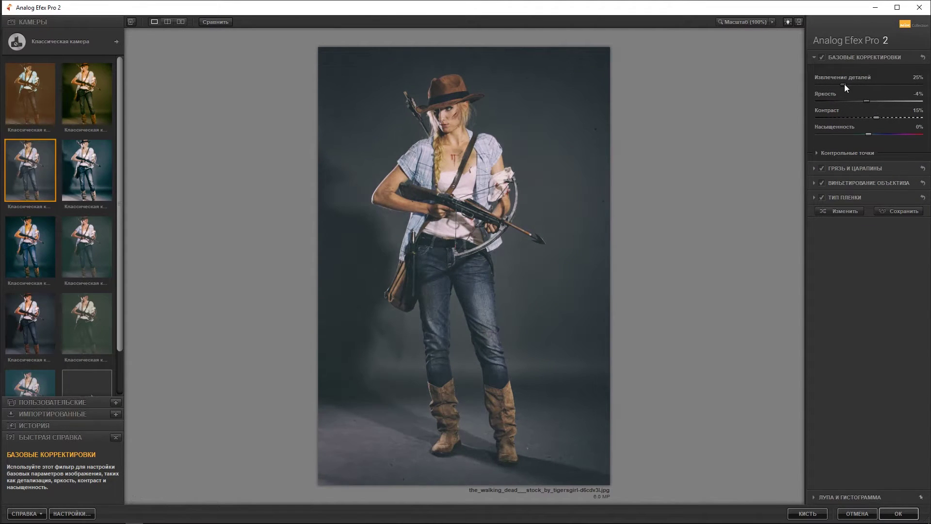
# - Raise Detail Extraction to about 32% on the cowgirl portrait in Analog Efex Pro 2
pyautogui.moveTo(845, 85); pyautogui.dragTo(851, 87)
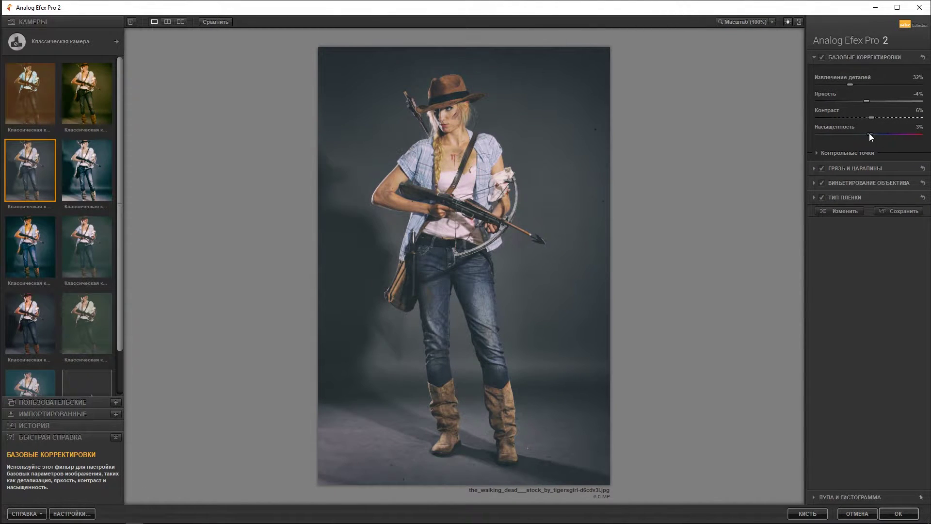
# - Try a dust texture, a -43% lens vignette and a teal Film Type preset
pyautogui.click(855, 168)
pyautogui.click(874, 286)
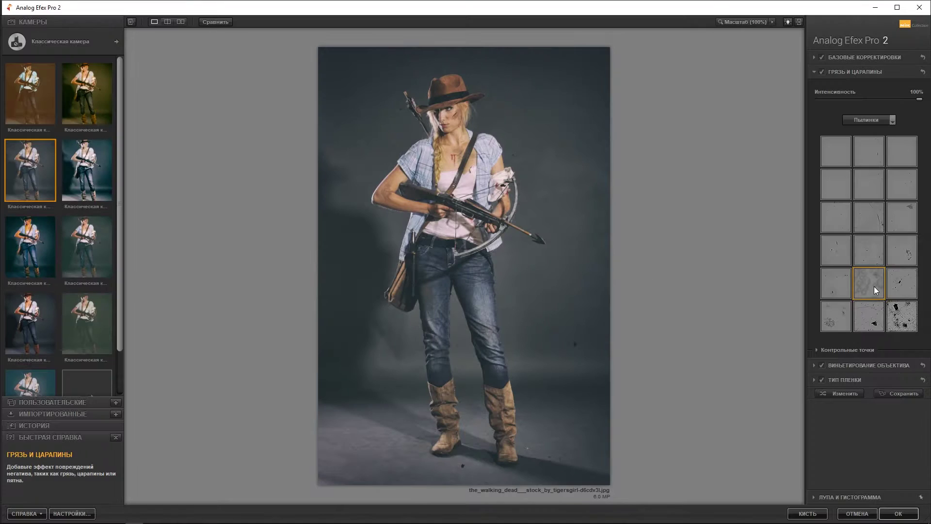
pyautogui.click(871, 365)
pyautogui.moveTo(861, 112)
pyautogui.mouseDown()
pyautogui.moveTo(847, 115)
pyautogui.moveTo(887, 146)
pyautogui.mouseUp()
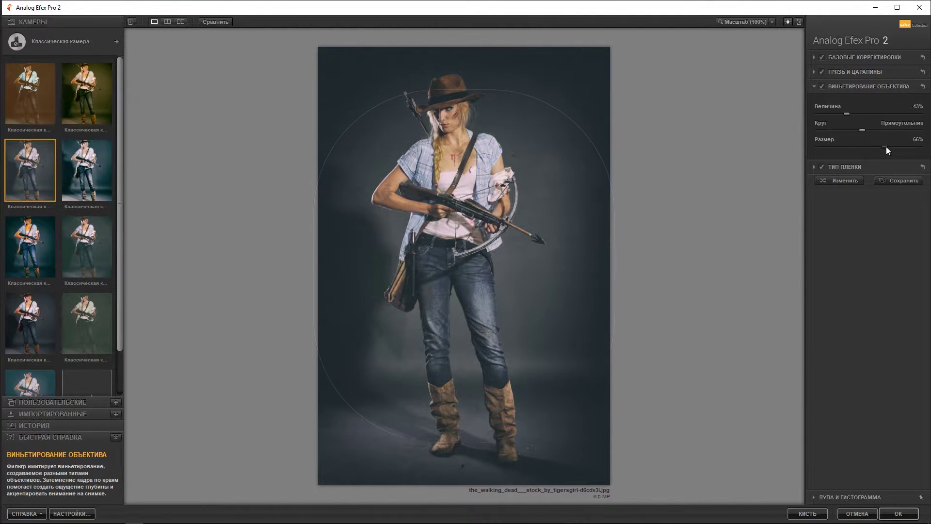
pyautogui.click(874, 168)
pyautogui.click(902, 228)
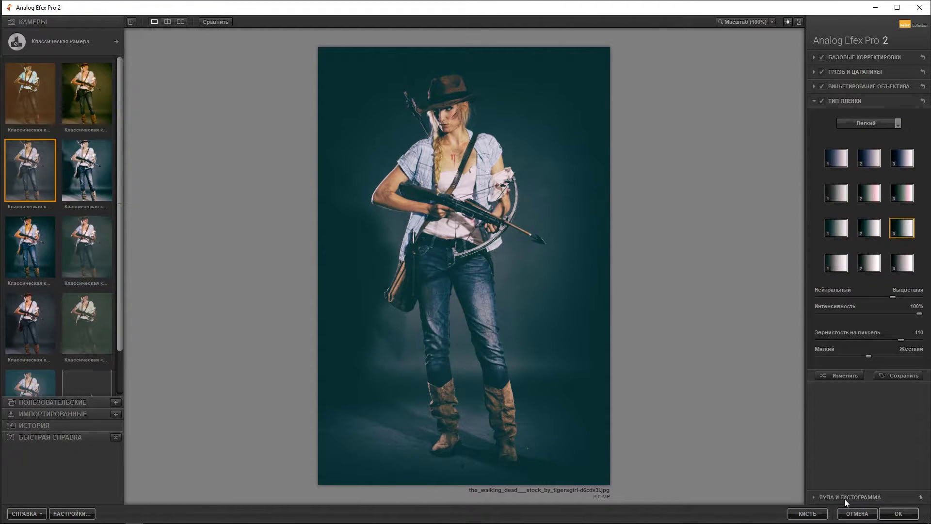
# - Cancel Analog Efex Pro 2 and launch Color Efex Pro 4 on the photo
pyautogui.click(857, 513)
pyautogui.click(225, 6)
pyautogui.click(376, 222)
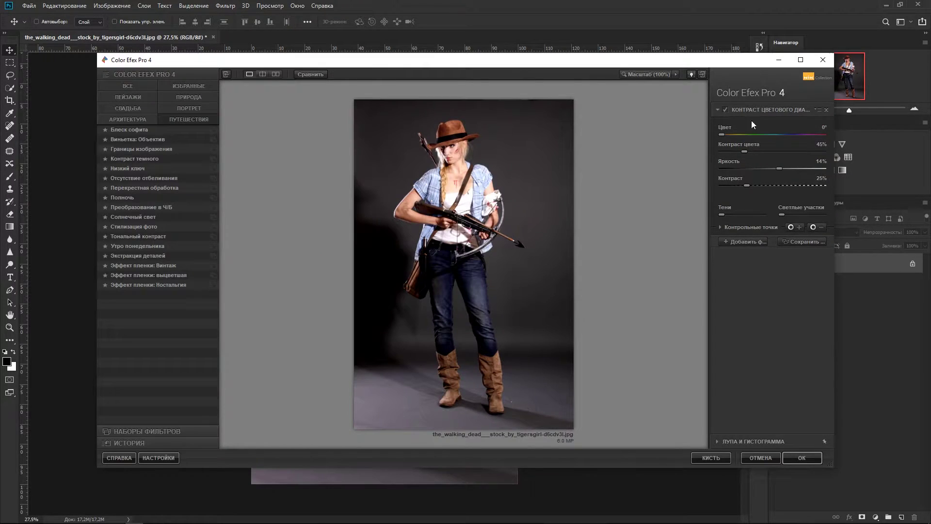
# - Maximize Color Efex Pro 4 and stack Cross Processing with a Vignette: Lens filter
pyautogui.click(800, 59)
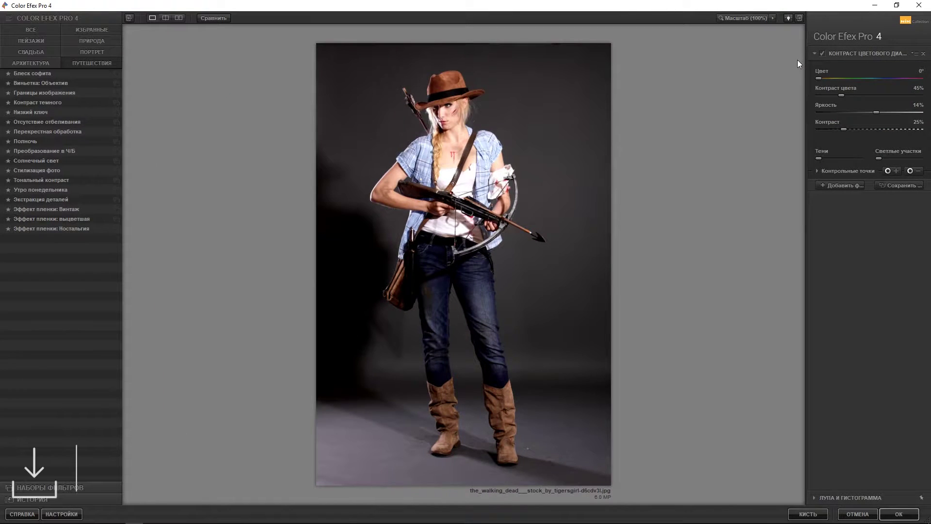
pyautogui.click(76, 134)
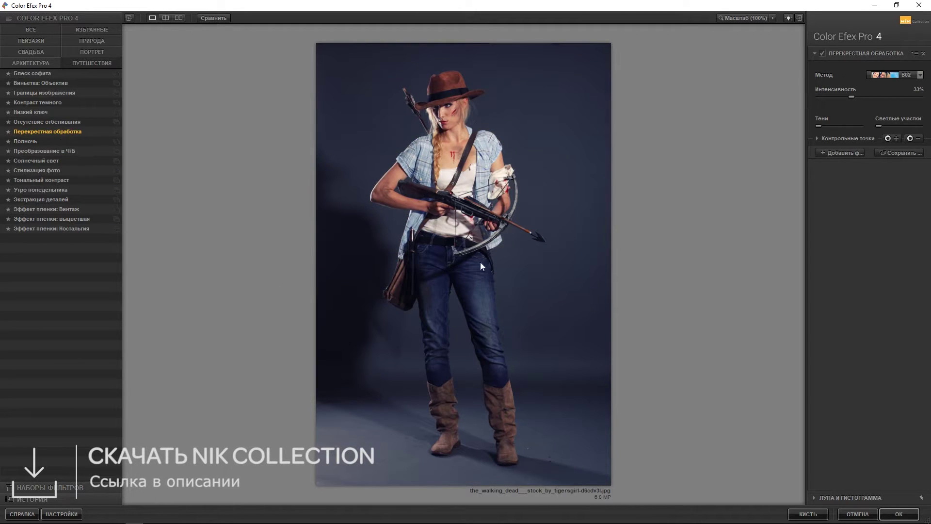
pyautogui.click(847, 152)
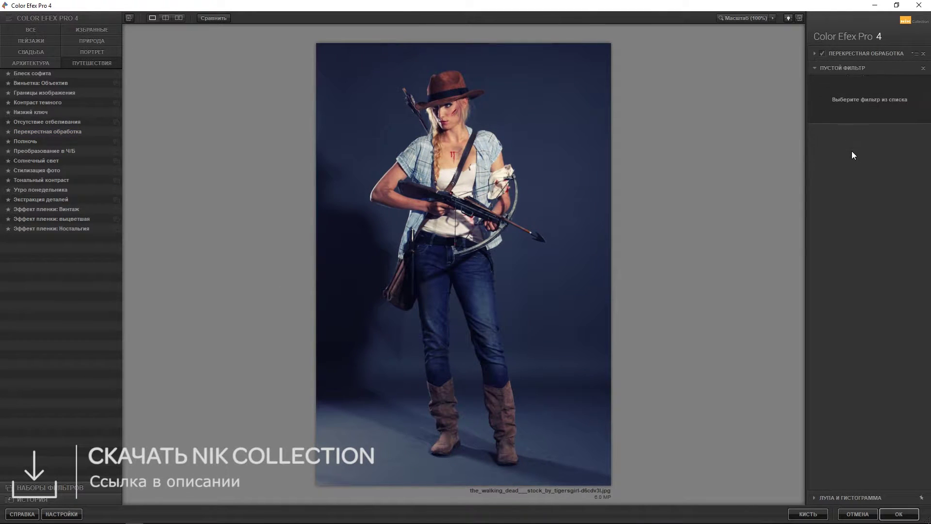
pyautogui.click(54, 82)
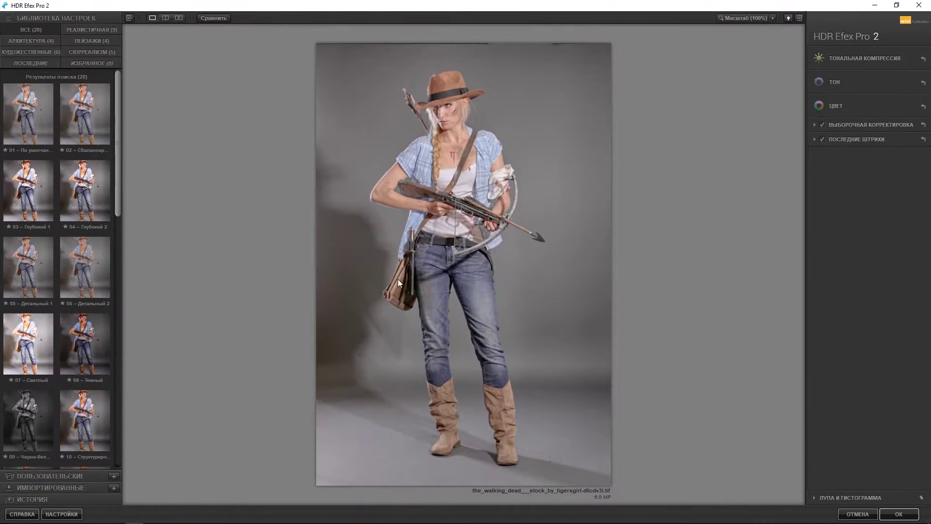
# - Apply the 08 Dark HDR preset, raise structure to 52% and adjust tonal compression
pyautogui.click(95, 345)
pyautogui.click(834, 82)
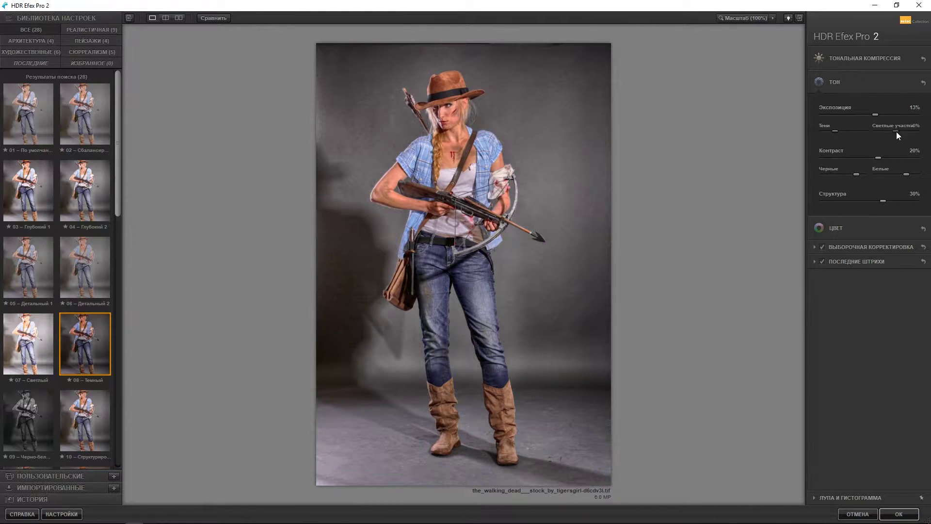
pyautogui.moveTo(895, 204); pyautogui.dragTo(898, 201)
pyautogui.click(869, 58)
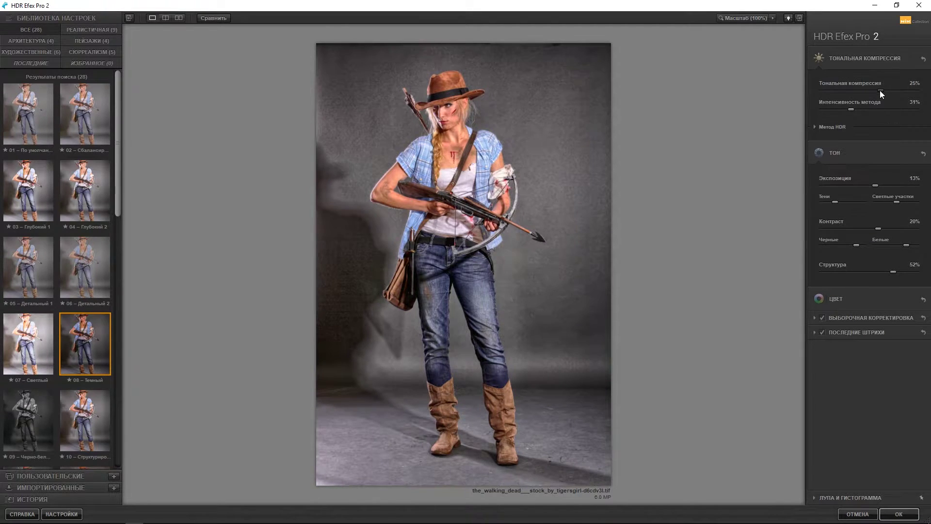
pyautogui.moveTo(860, 109); pyautogui.dragTo(855, 109)
# - Boost saturation, warm the temperature, shift tint slightly and open the vignette settings
pyautogui.click(854, 299)
pyautogui.moveTo(876, 332); pyautogui.dragTo(894, 332)
pyautogui.click(872, 350)
pyautogui.click(868, 369)
pyautogui.click(866, 406)
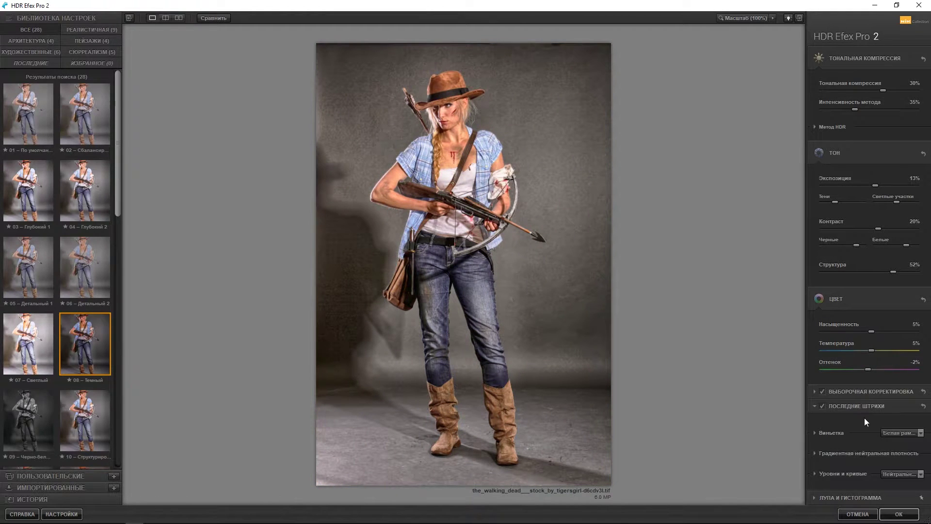
pyautogui.click(865, 427)
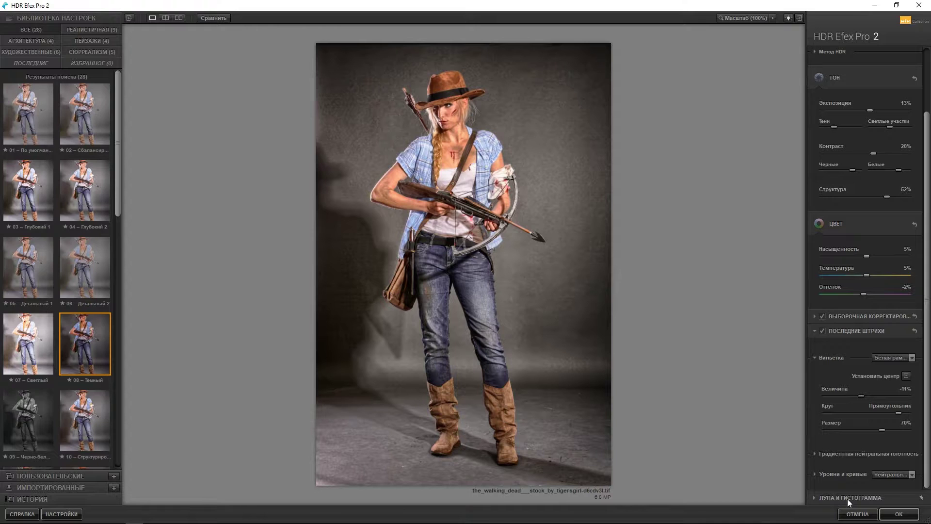
# - Cancel HDR Efex Pro 2 and launch Silver Efex Pro 2 on the photo
pyautogui.click(858, 514)
pyautogui.click(226, 6)
pyautogui.click(381, 271)
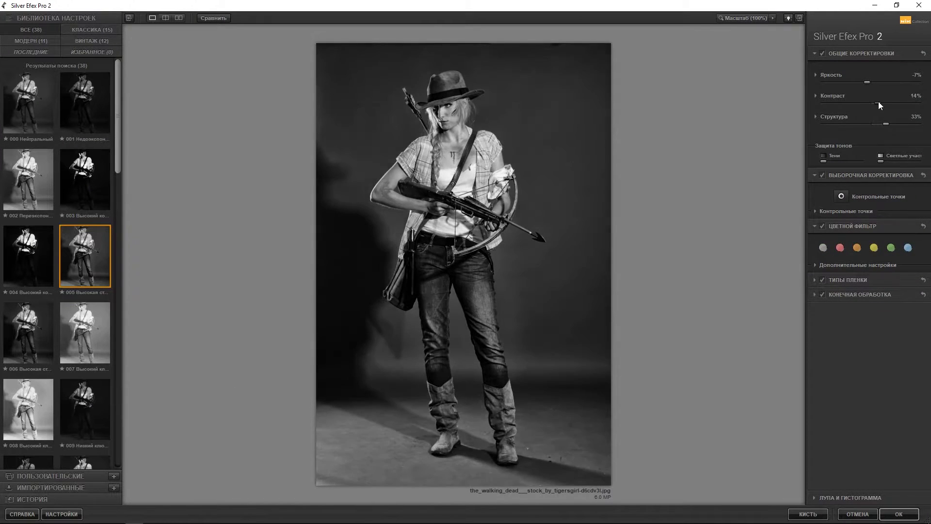
# - Lower Silver Efex Pro 2 structure to -61% and browse toning presets, keeping neutral
pyautogui.moveTo(867, 123); pyautogui.dragTo(845, 122)
pyautogui.click(858, 294)
pyautogui.click(894, 319)
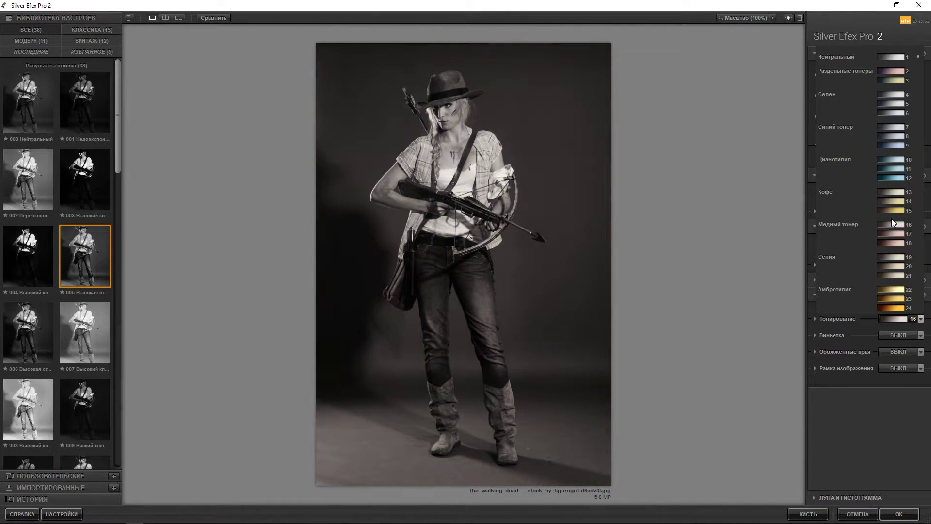
pyautogui.press('Escape')
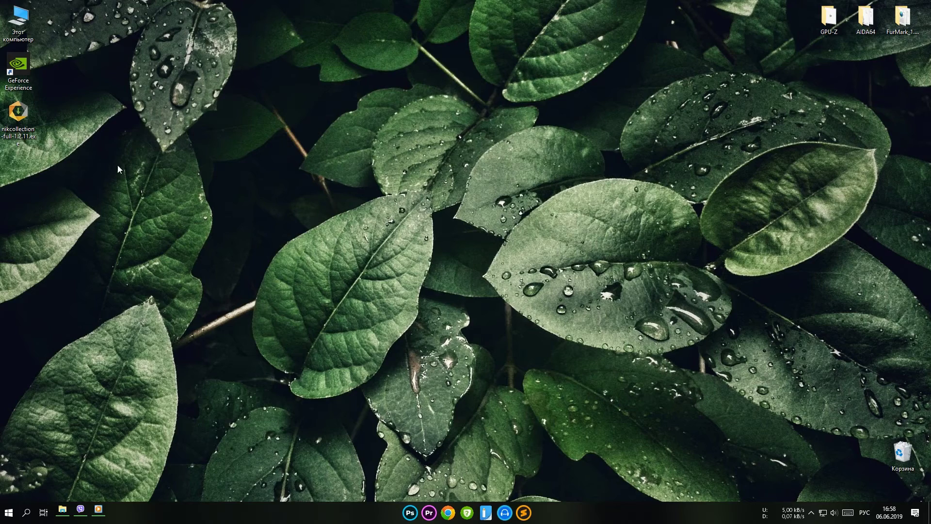
# - Launch the Nik Collection installer from the desktop and allow it through UAC
pyautogui.moveTo(19, 114)
pyautogui.mouseDown()
pyautogui.moveTo(518, 228)
pyautogui.moveTo(495, 214)
pyautogui.mouseUp()
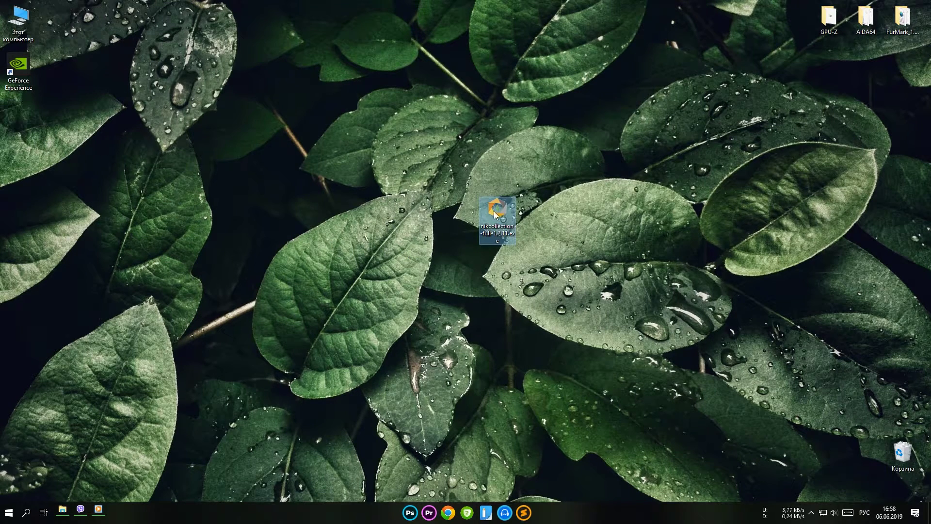
pyautogui.doubleClick(495, 213)
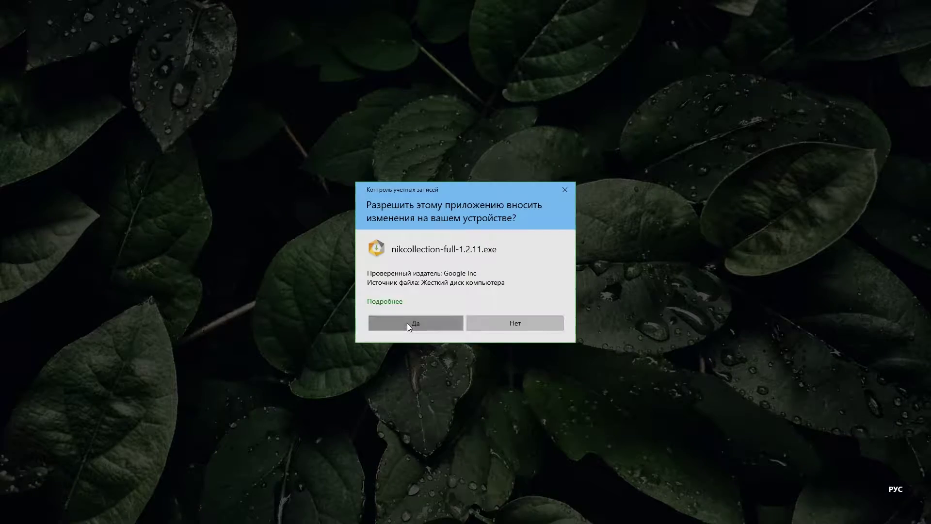
pyautogui.click(408, 324)
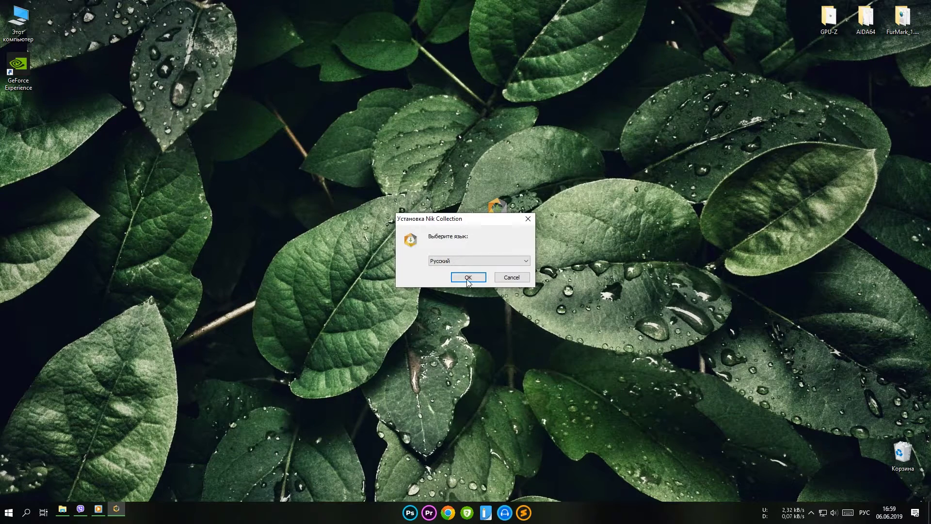
# - Confirm Russian, accept the licence and keep the default Program Files\Google install folder
pyautogui.click(468, 277)
pyautogui.click(515, 335)
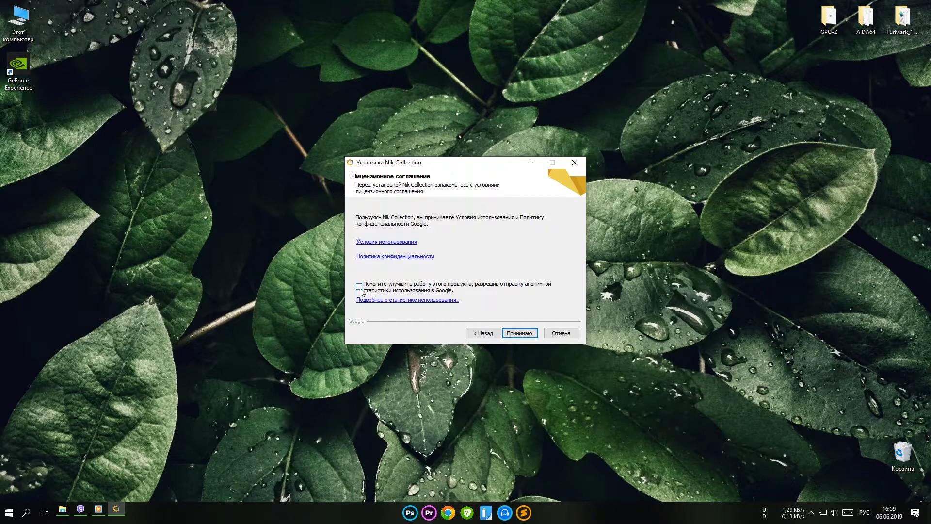
pyautogui.click(519, 334)
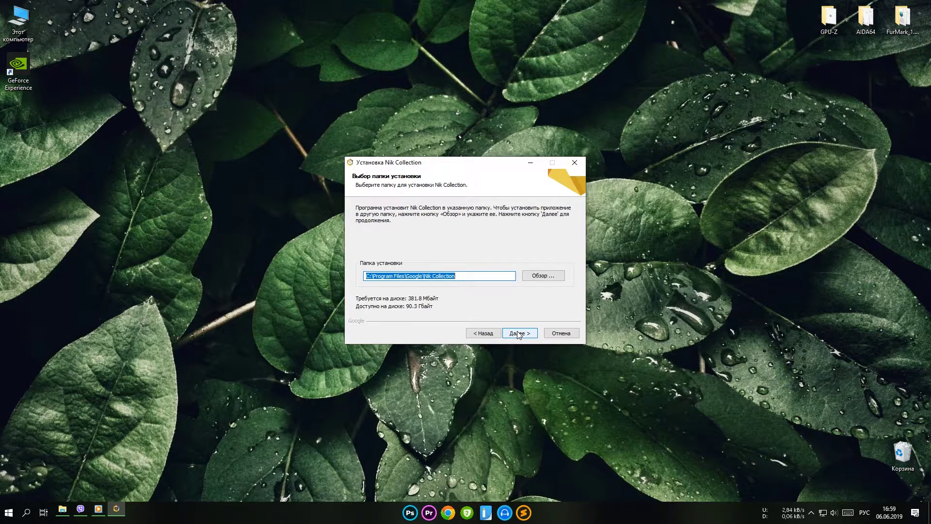
pyautogui.click(519, 334)
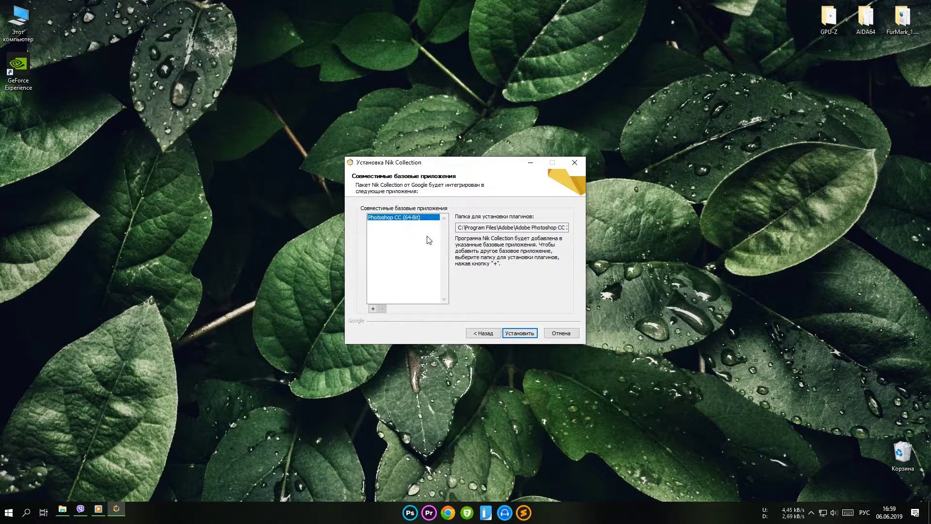
# - Choose C:\Program Files\Adobe\Adobe Photoshop CC 2019\Plug-ins as the plug-in folder and dismiss the already-added notice
pyautogui.moveTo(464, 228); pyautogui.dragTo(575, 233)
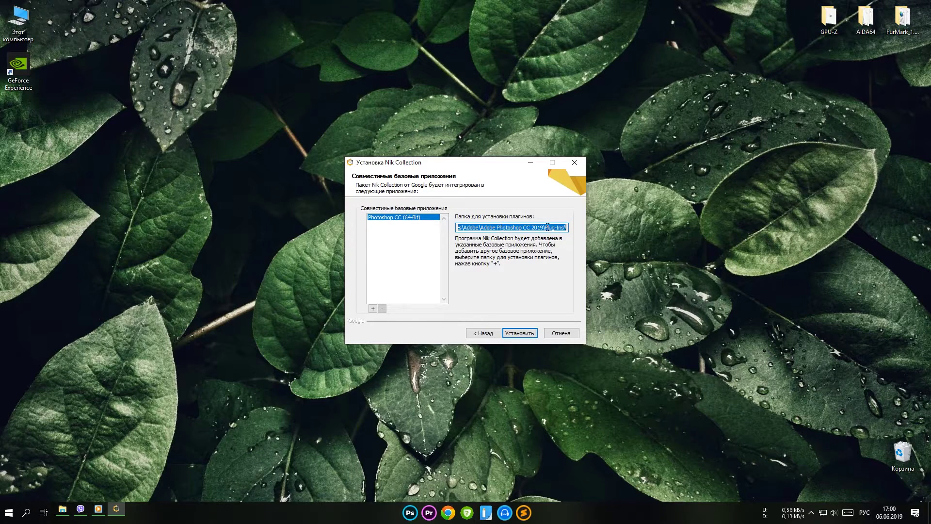
pyautogui.click(373, 309)
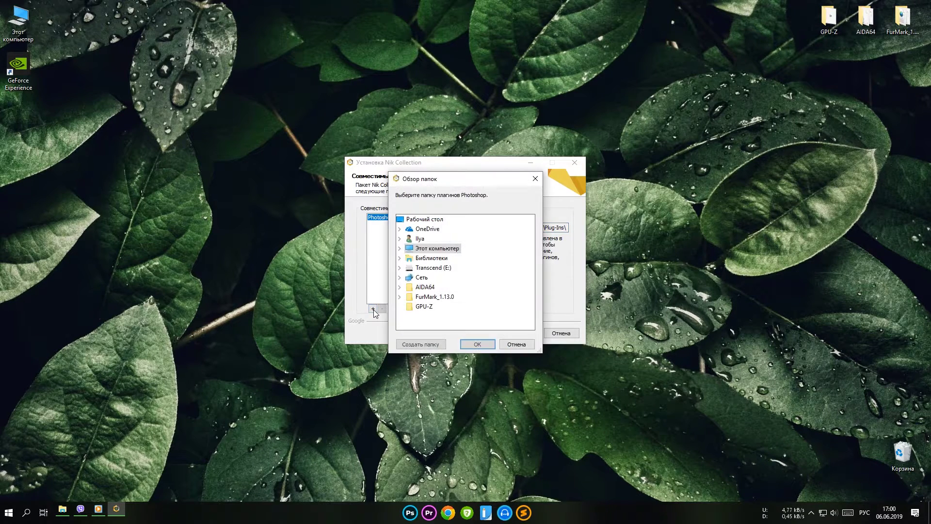
pyautogui.click(399, 247)
pyautogui.click(407, 297)
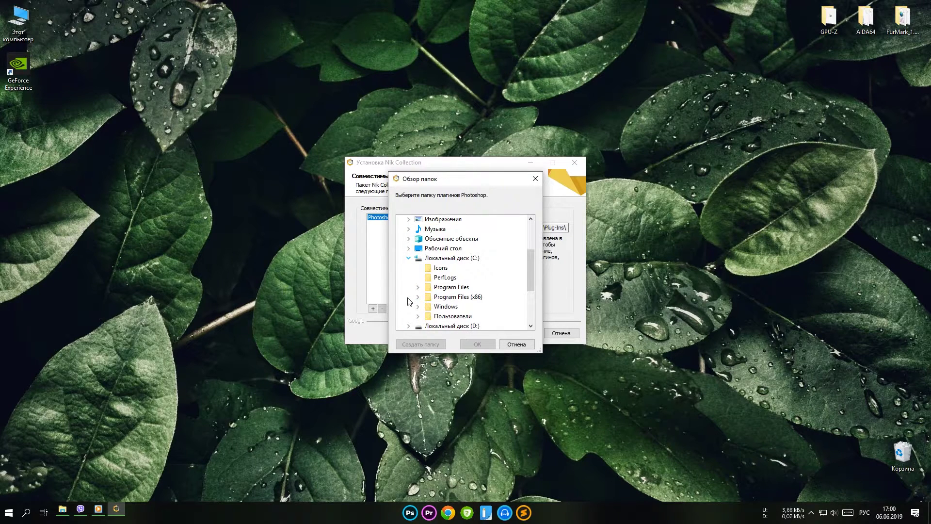
pyautogui.click(417, 287)
pyautogui.click(427, 229)
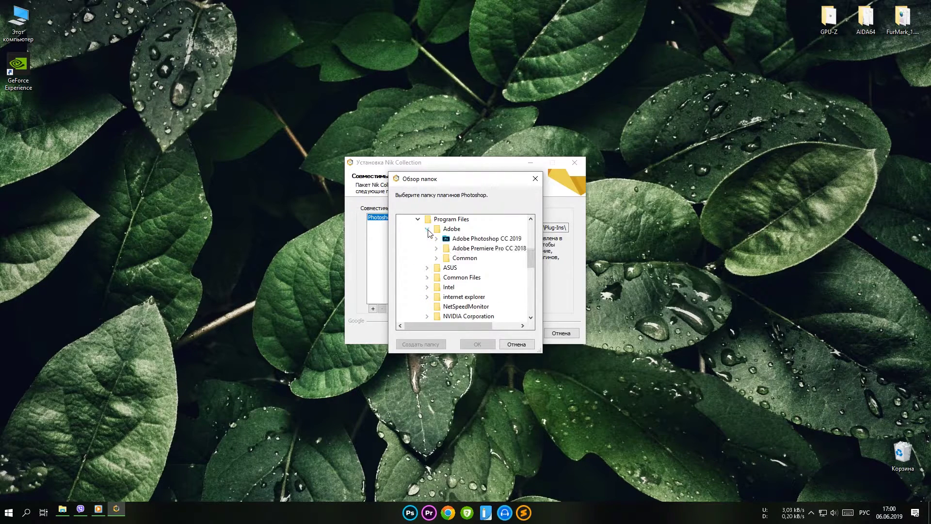
pyautogui.doubleClick(468, 239)
pyautogui.doubleClick(466, 287)
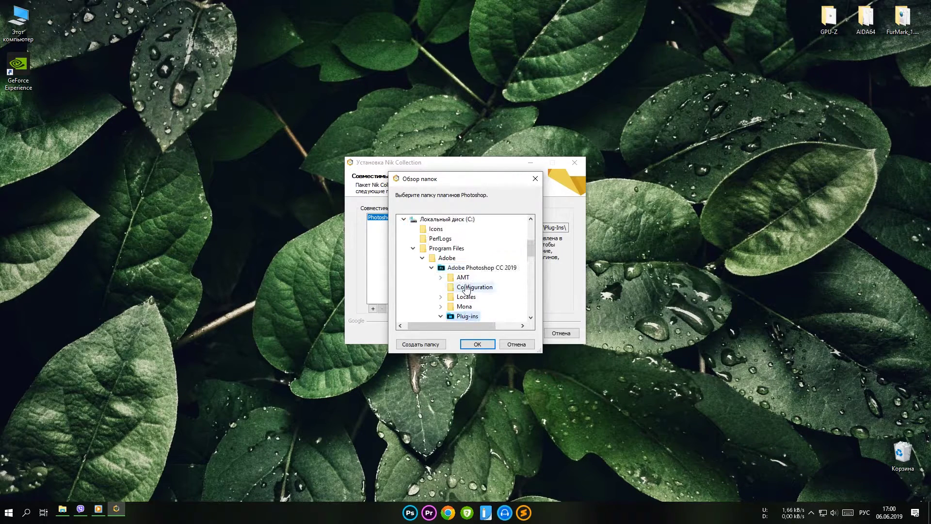
pyautogui.scroll(-2, 466, 288)
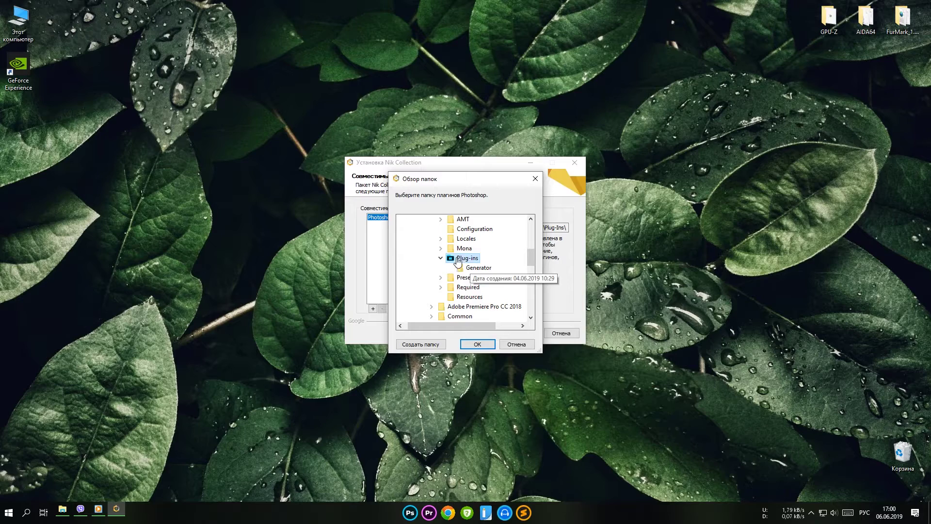
pyautogui.click(477, 344)
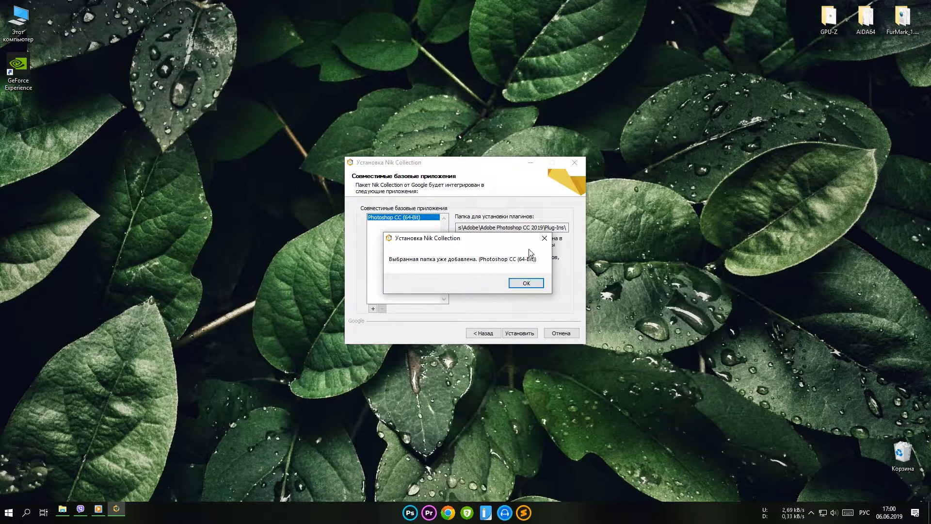
pyautogui.click(524, 286)
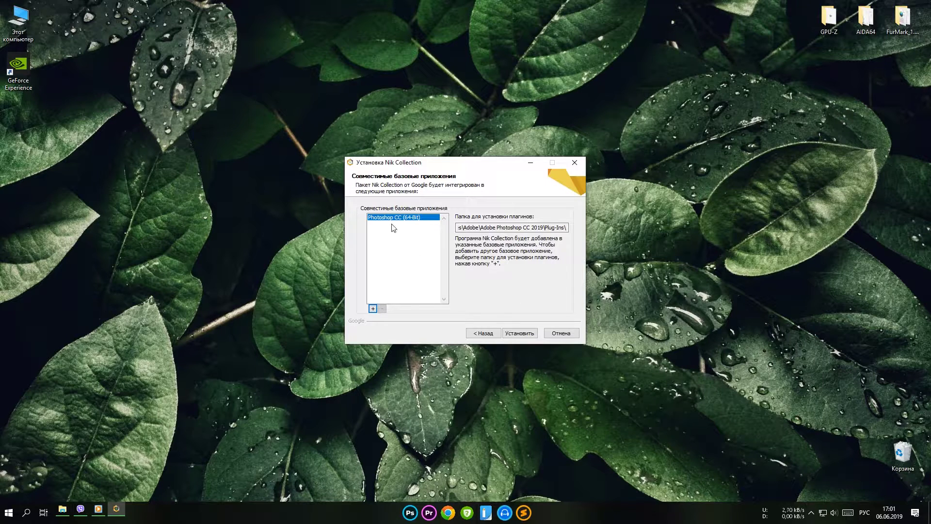
# - Install Nik Collection and wait for file copying to complete
pyautogui.click(519, 333)
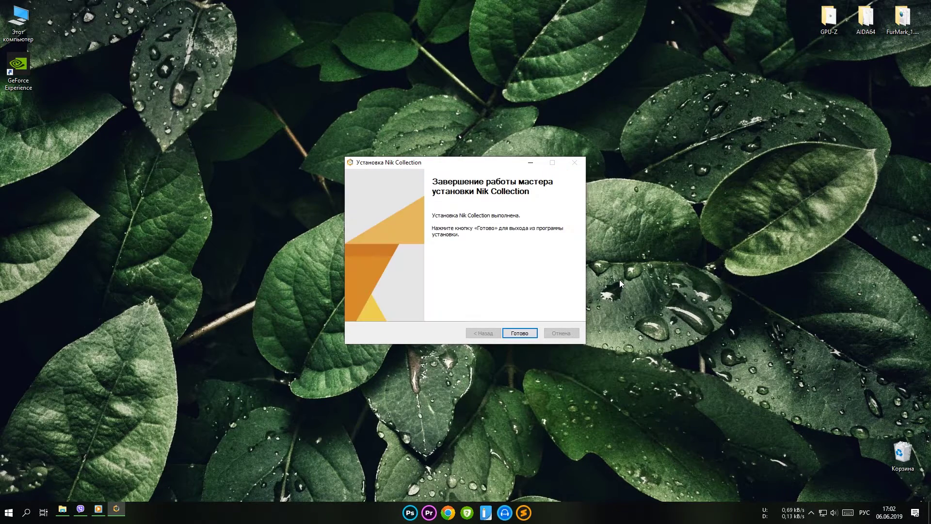
# - Finish the installer, relaunch Photoshop and open Nik Selective Tool's settings
pyautogui.click(520, 334)
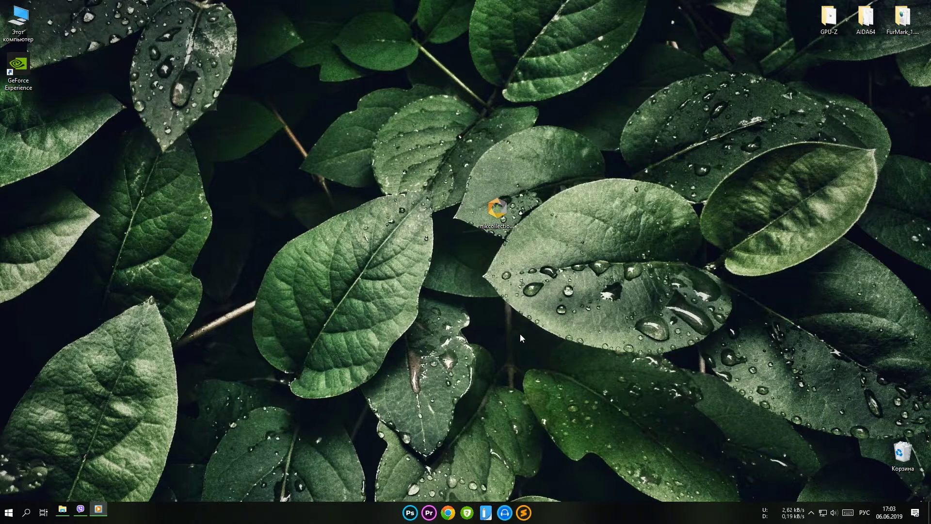
pyautogui.click(410, 513)
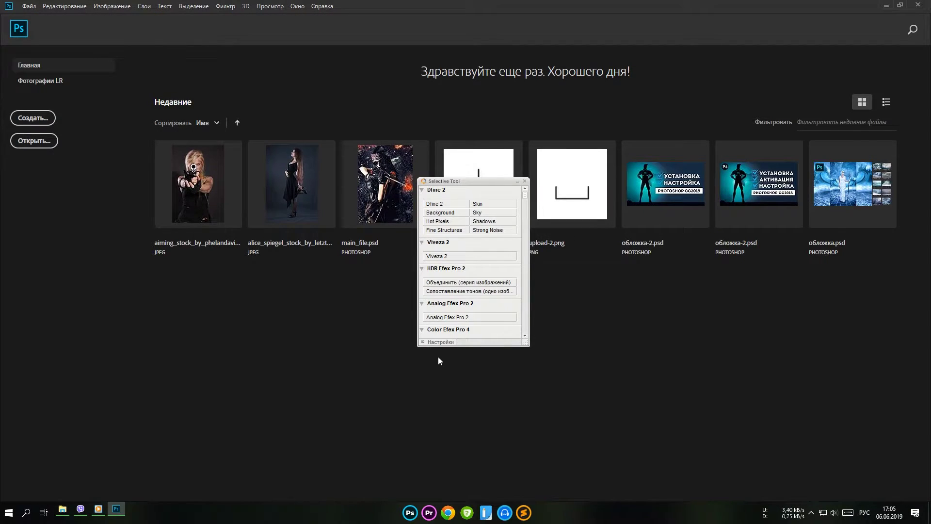
pyautogui.click(438, 344)
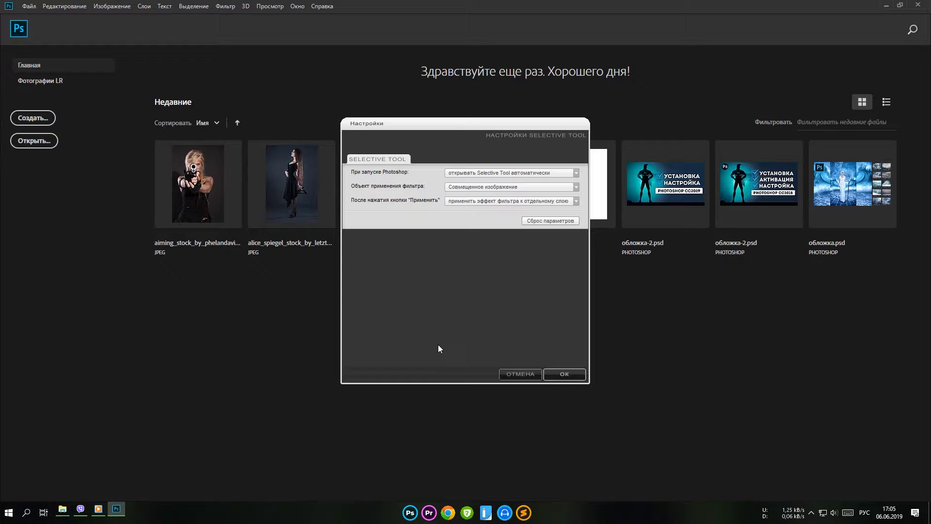
# - Stop Selective Tool opening at Photoshop startup, then open the pistol-aiming portrait
pyautogui.click(502, 190)
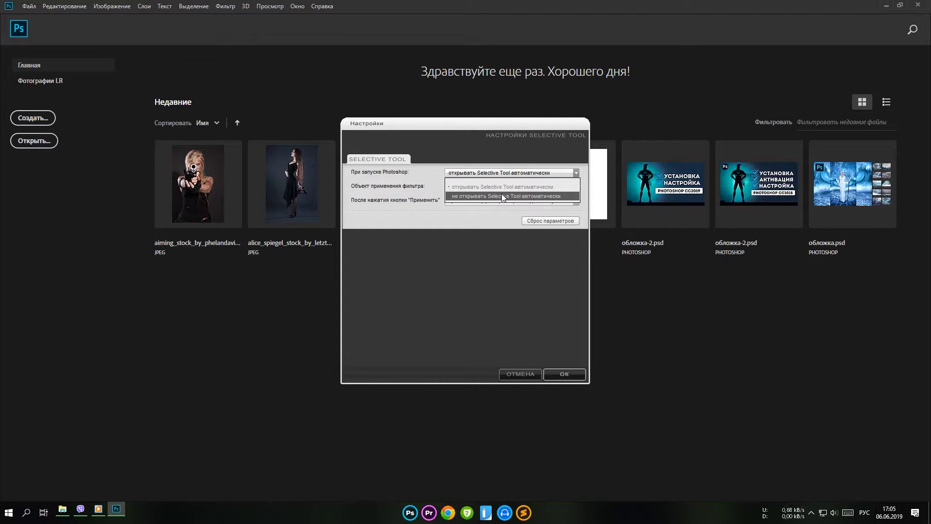
pyautogui.click(502, 195)
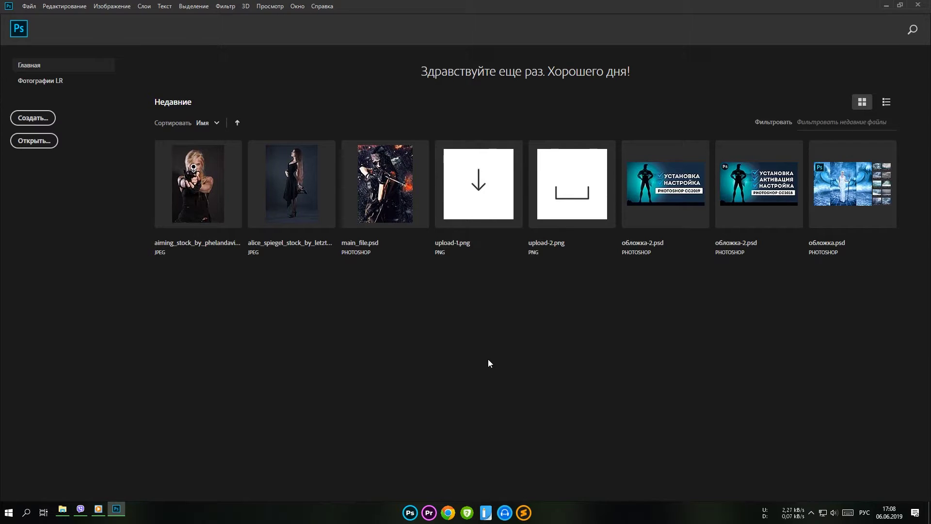
pyautogui.click(204, 188)
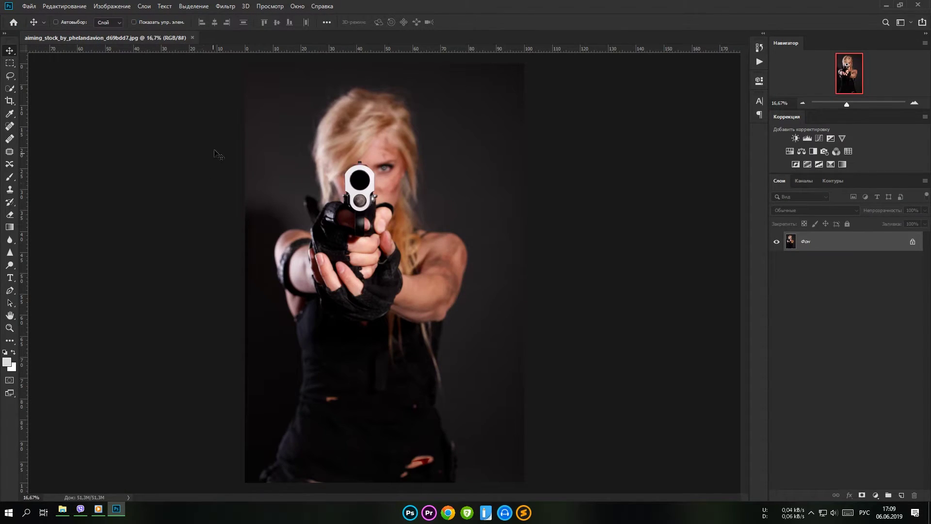
# - Launch Color Efex Pro 4 on the pistol portrait via Filter > Nik Collection
pyautogui.click(222, 6)
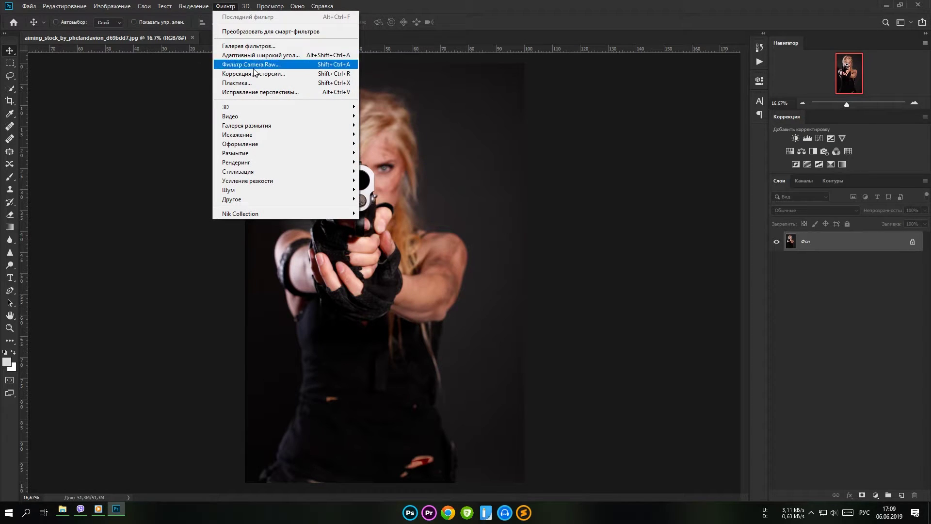
pyautogui.moveTo(240, 214)
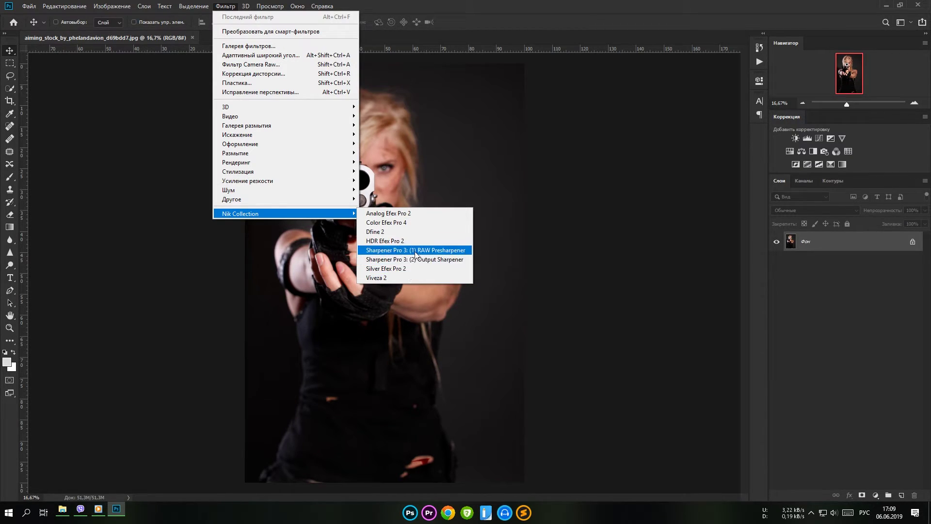
pyautogui.click(384, 222)
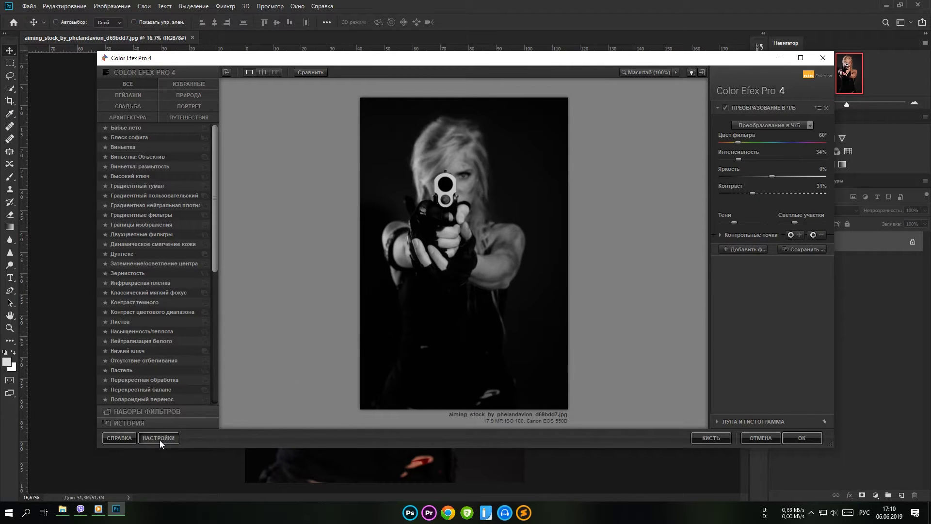
# - Review the GPU, usage-statistics and filter-list settings, then show only Portrait filters
pyautogui.click(160, 439)
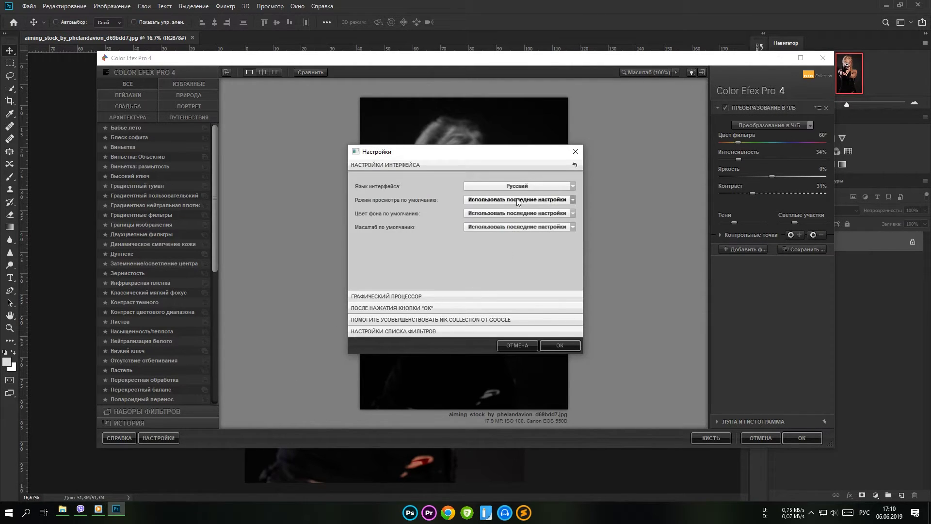
pyautogui.click(461, 299)
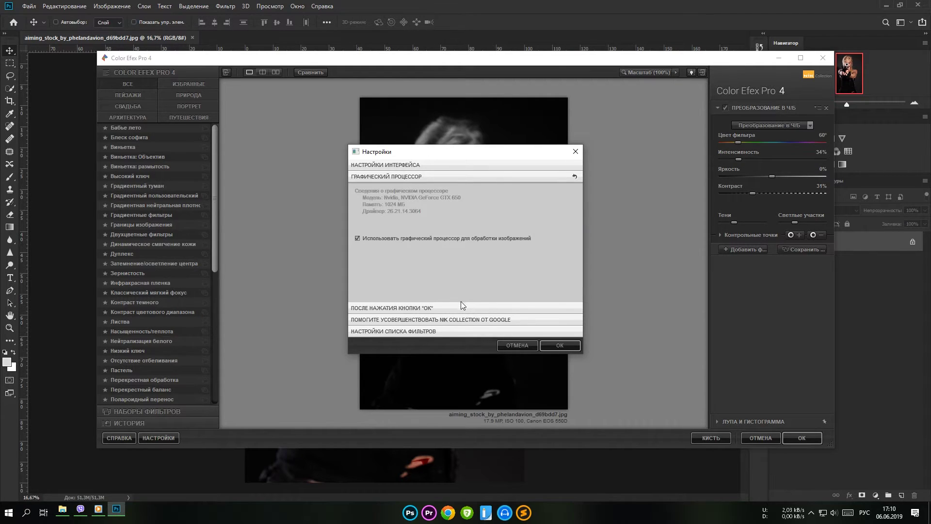
pyautogui.click(465, 319)
pyautogui.click(466, 331)
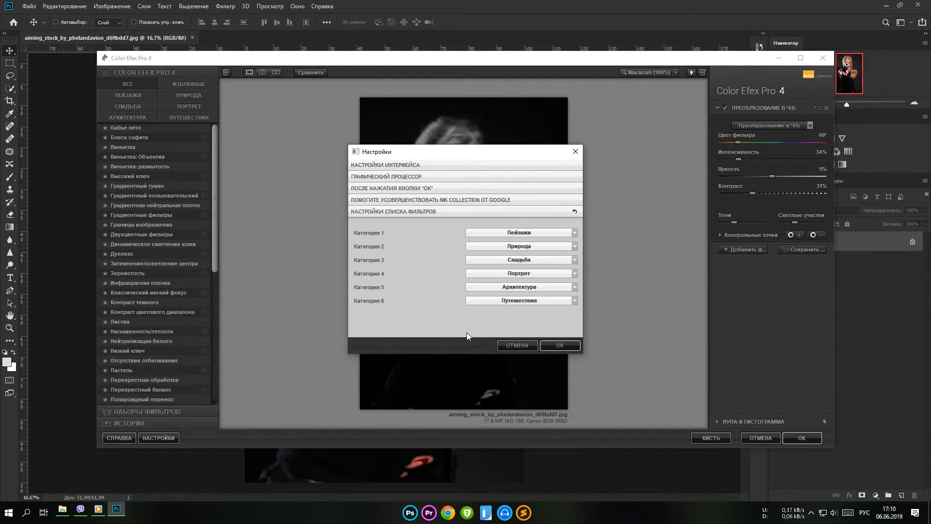
pyautogui.click(559, 345)
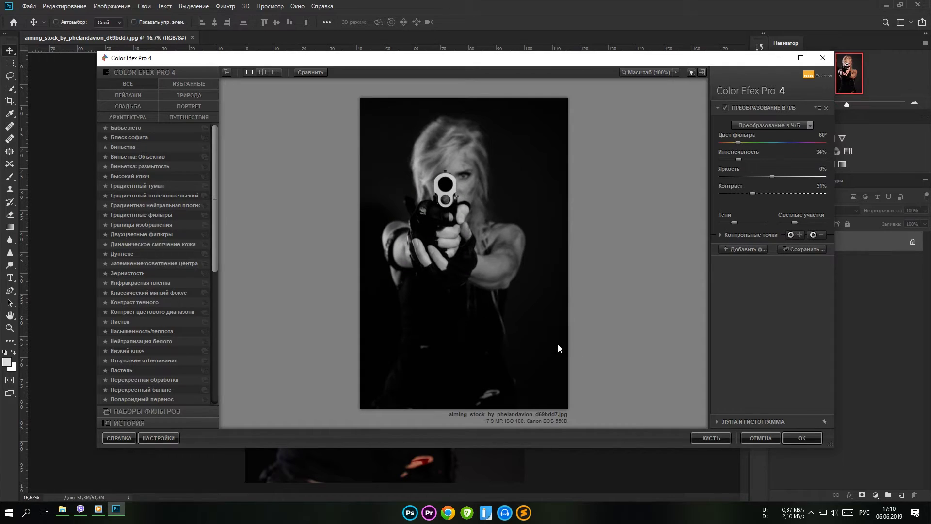
pyautogui.click(185, 105)
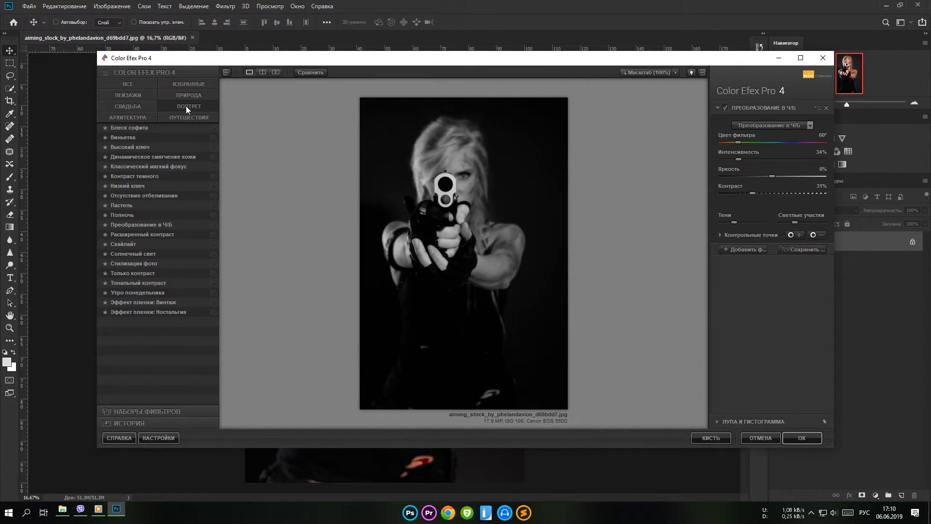
# - Apply the Nature category's Color Range Contrast filter with a brightened slider adjustment
pyautogui.click(185, 95)
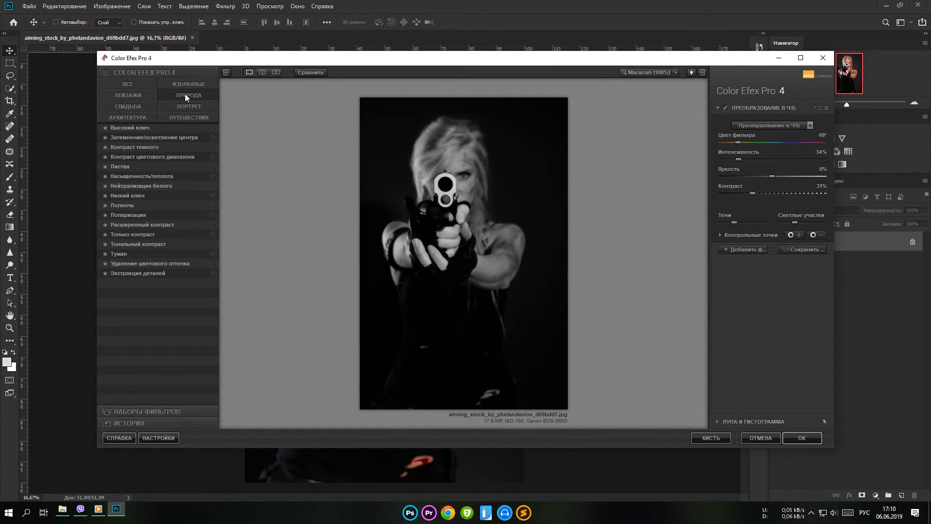
pyautogui.click(171, 157)
pyautogui.moveTo(771, 167)
pyautogui.mouseDown()
pyautogui.moveTo(745, 150)
pyautogui.moveTo(779, 167)
pyautogui.mouseUp()
# - Stack a Cross Processing filter with method L02 and send the result to Photoshop
pyautogui.click(743, 240)
pyautogui.click(191, 117)
pyautogui.click(170, 186)
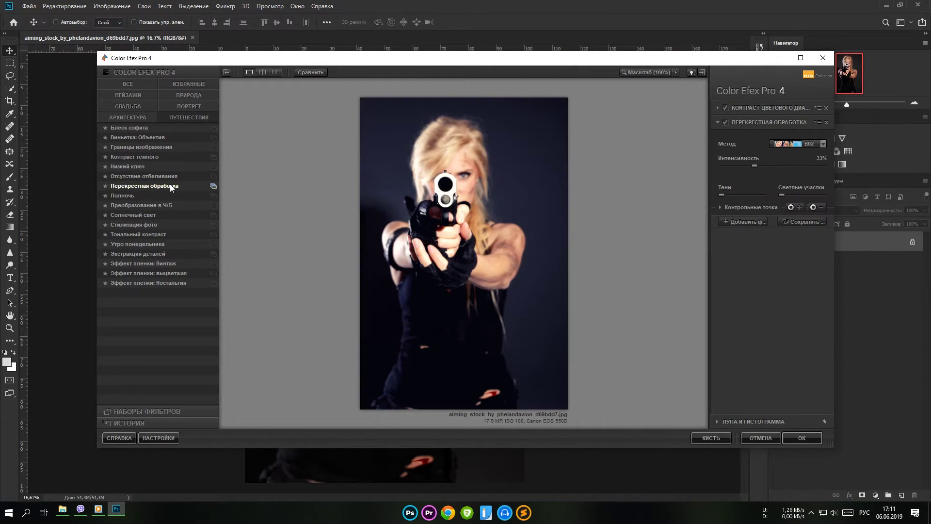
pyautogui.click(785, 144)
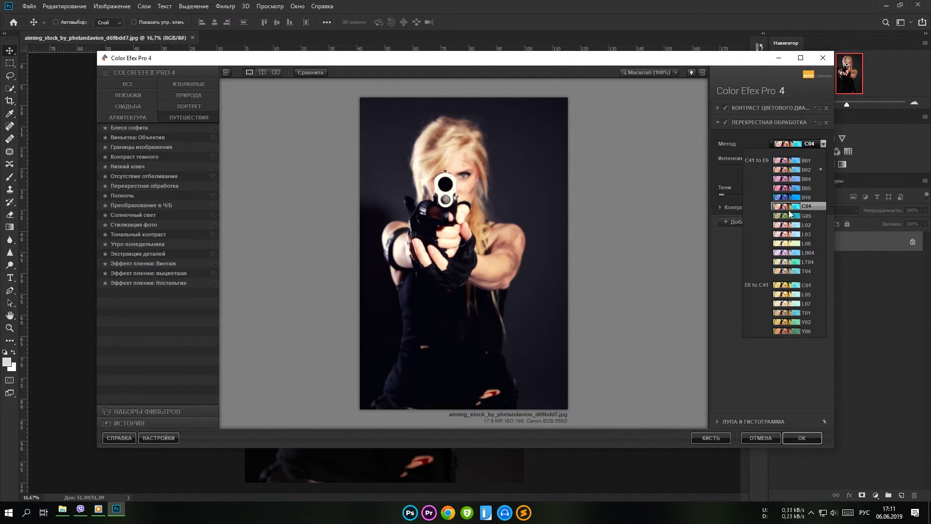
pyautogui.click(789, 222)
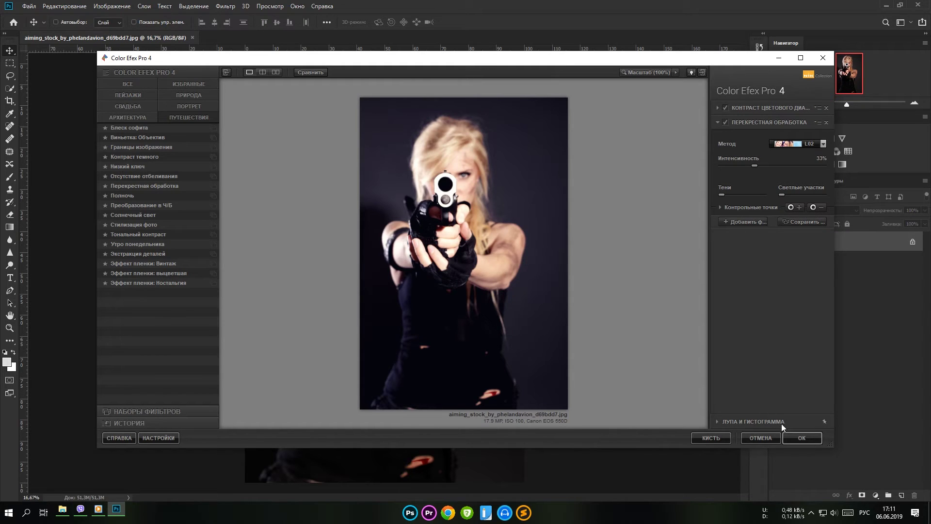
pyautogui.click(803, 438)
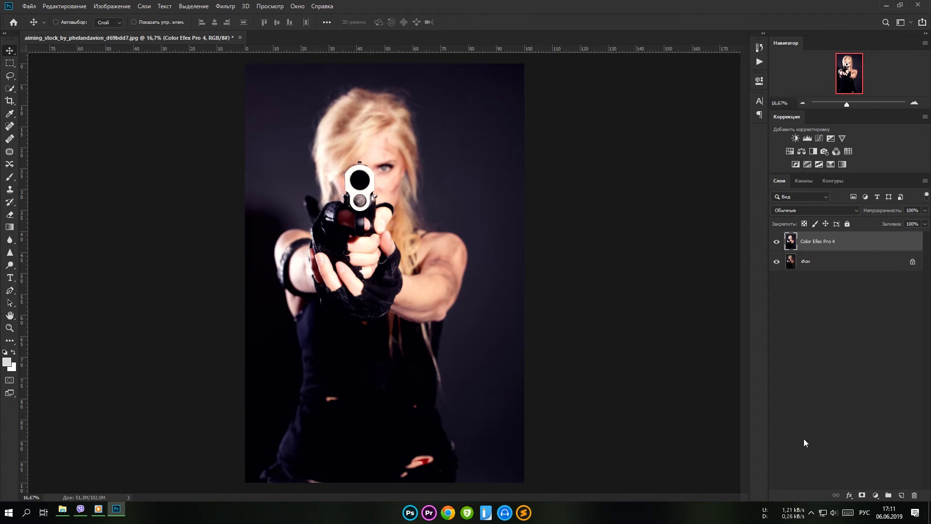
# - Lower the Color Efex Pro 4 layer's opacity to 71% and toggle its visibility to compare
pyautogui.moveTo(895, 214); pyautogui.dragTo(881, 215)
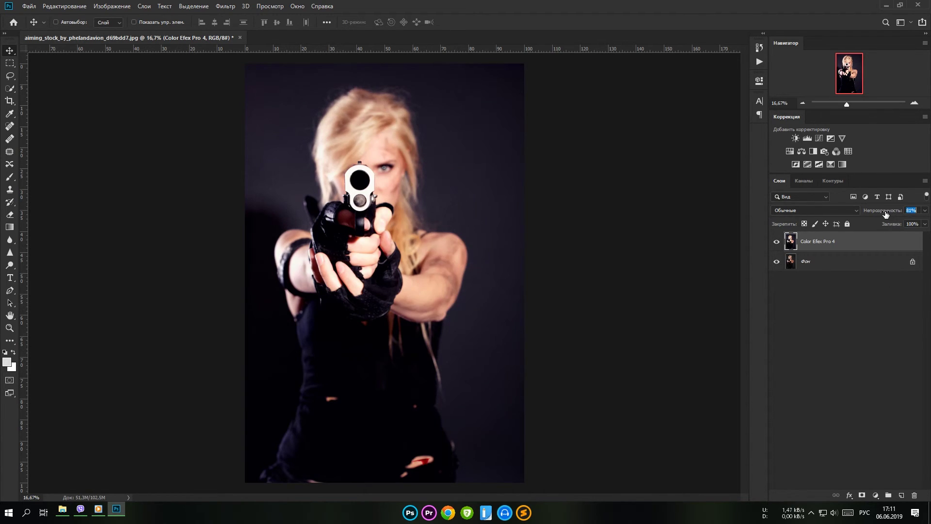
pyautogui.click(776, 242)
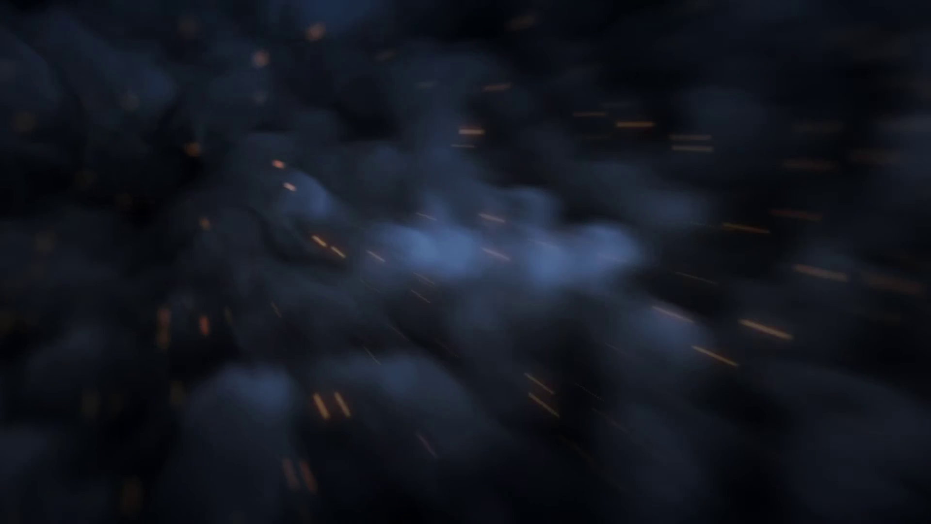